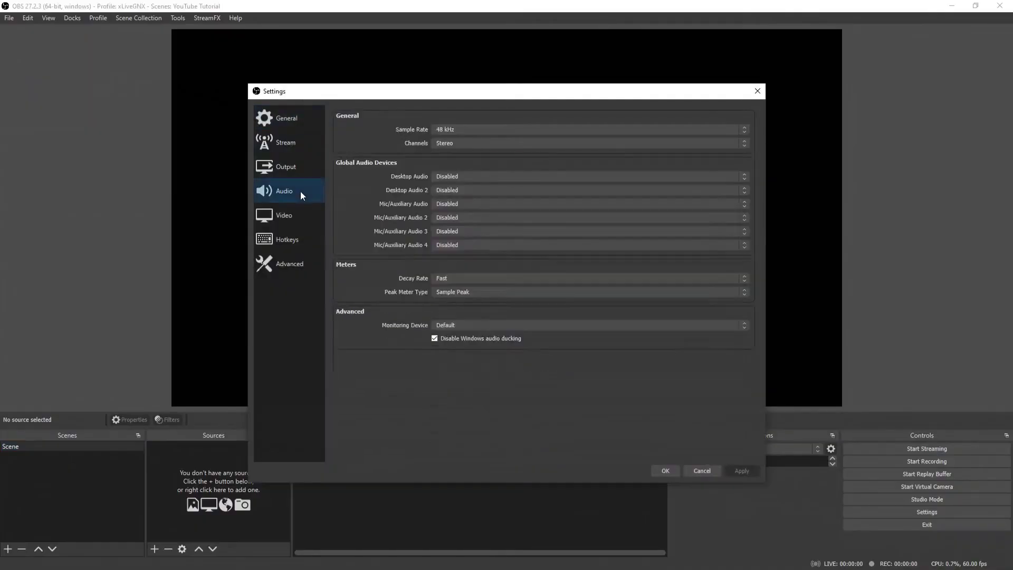
Set Mic/Auxiliary Audio to Microphone (Realtek Audio USB) and apply the audio settings.
{"action": "left_click", "coordinate": [462, 206]}
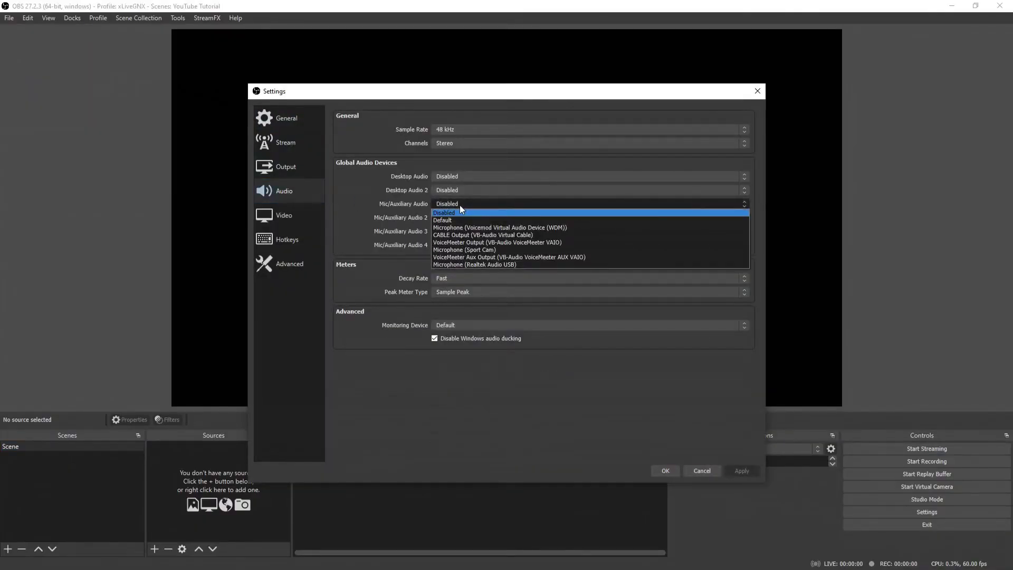
{"action": "left_click", "coordinate": [539, 265]}
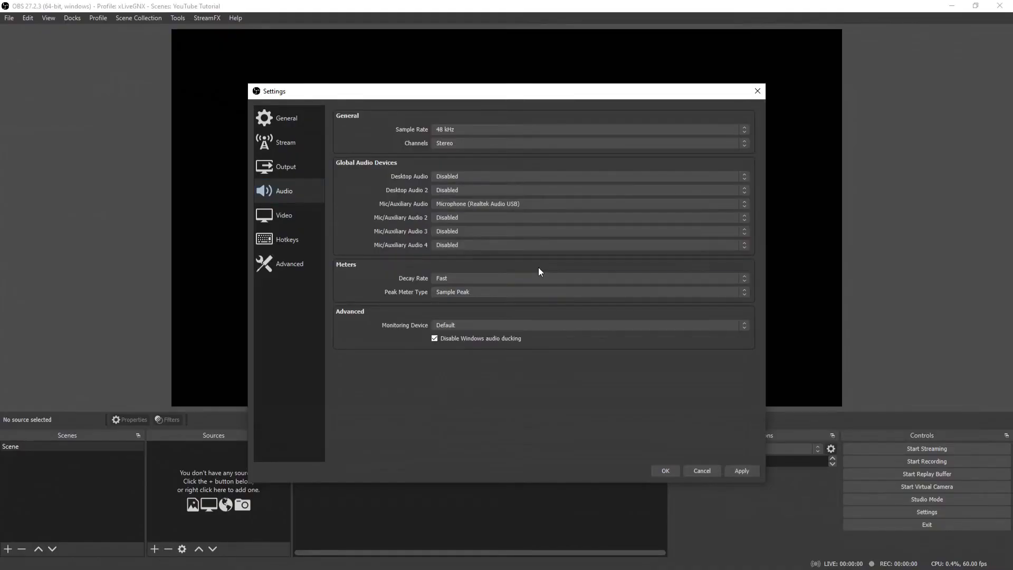
{"action": "left_click", "coordinate": [751, 471]}
{"action": "left_click", "coordinate": [671, 474]}
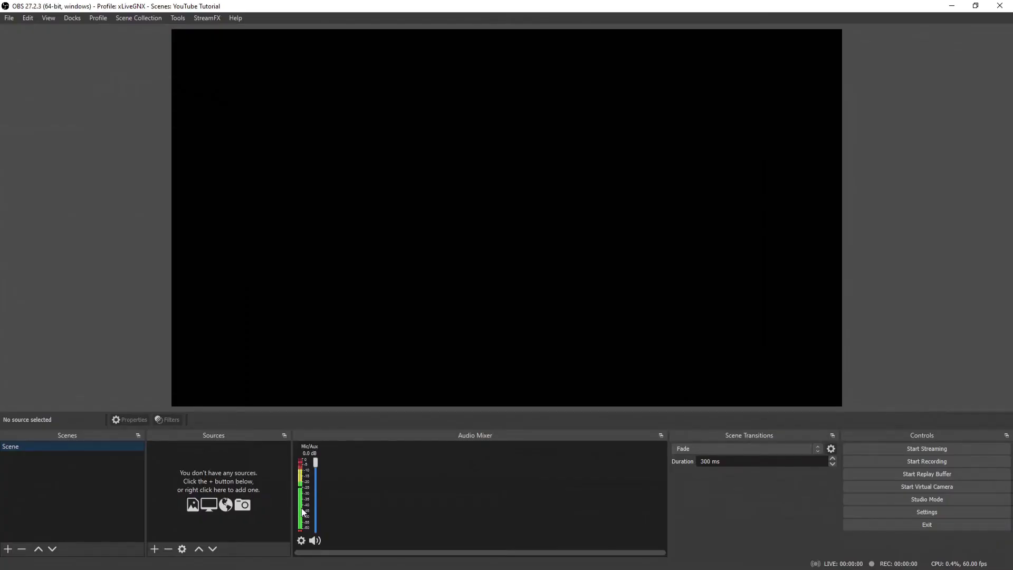
Open the filters of the Mic/Aux source and add a Gain filter, keeping the audio mixer meter in view.
{"action": "right_click", "coordinate": [309, 471]}
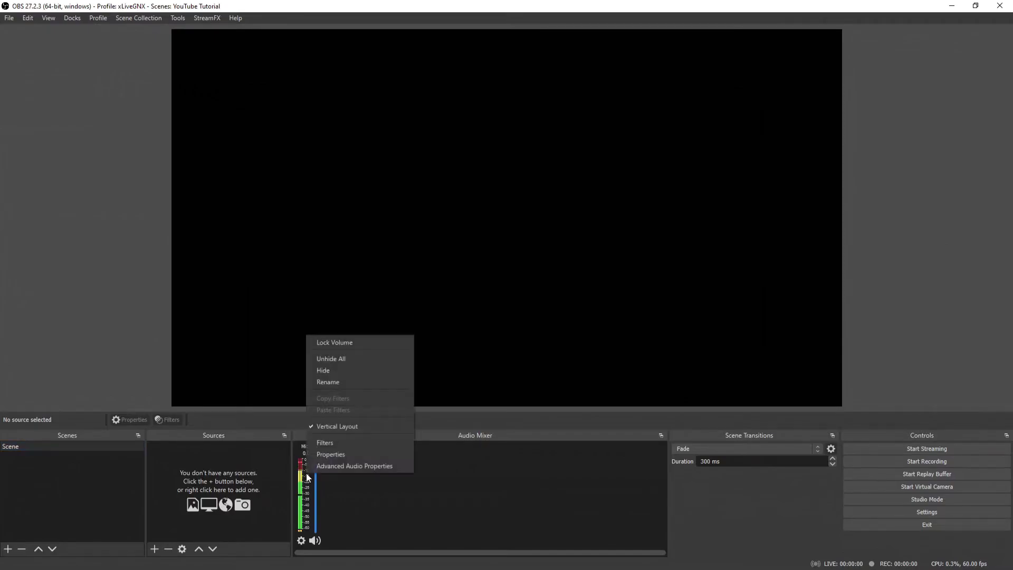
{"action": "left_click", "coordinate": [324, 443]}
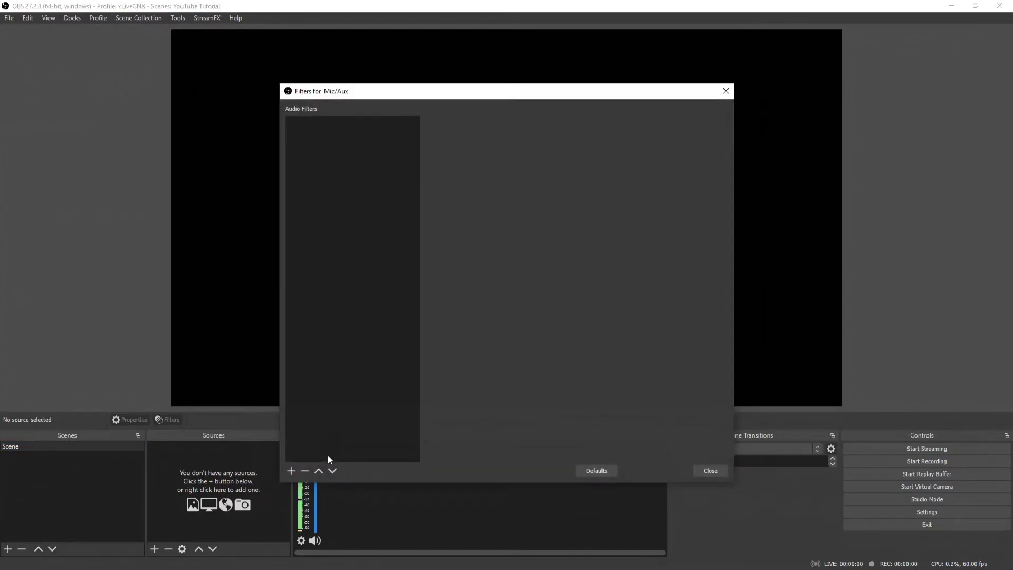
{"action": "left_click", "coordinate": [293, 470]}
{"action": "left_click", "coordinate": [284, 462]}
{"action": "left_click", "coordinate": [291, 471]}
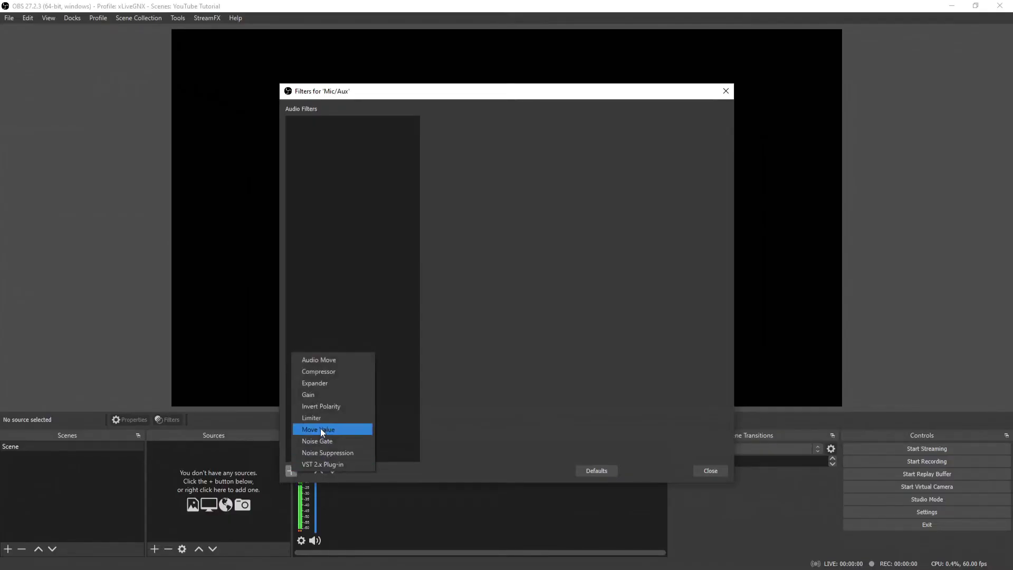
{"action": "left_click", "coordinate": [328, 394]}
{"action": "left_click", "coordinate": [486, 305]}
{"action": "left_click_drag", "start_coordinate": [455, 94], "coordinate": [457, 45]}
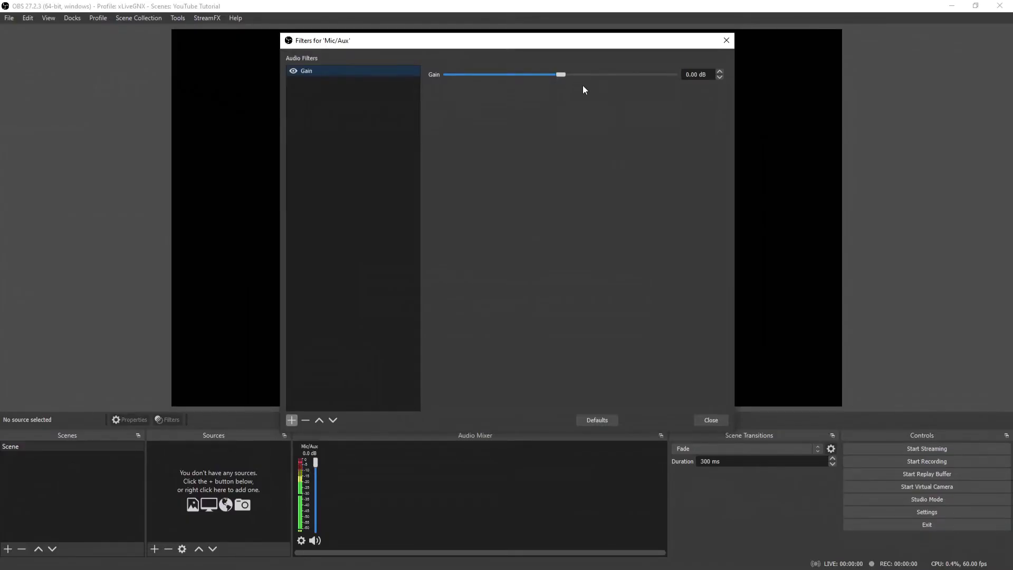
Try high and low gain levels for the microphone, and settle the Gain filter at 1.50 dB.
{"action": "left_click_drag", "start_coordinate": [562, 75], "coordinate": [626, 75]}
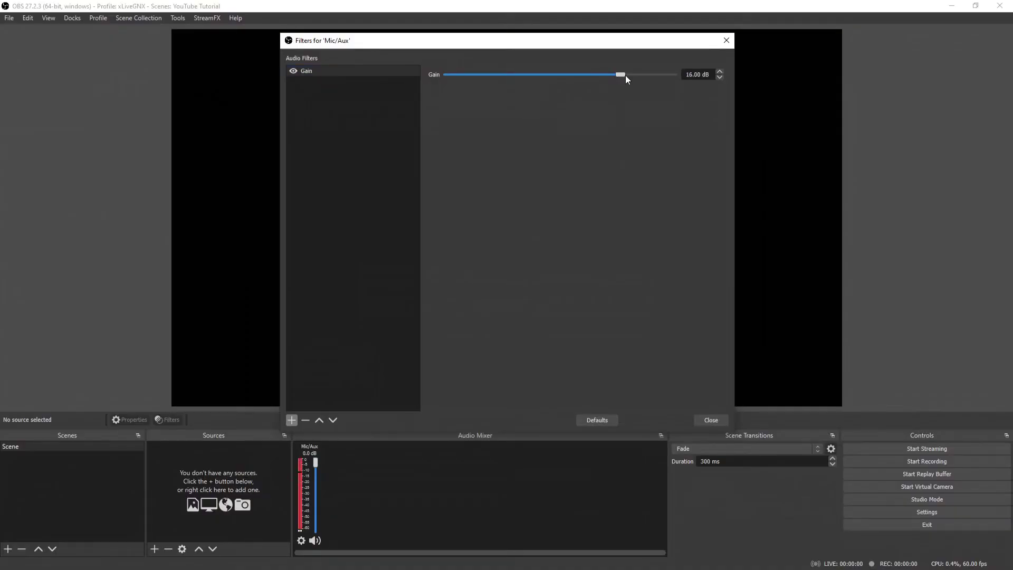
{"action": "left_click_drag", "start_coordinate": [624, 76], "coordinate": [511, 82]}
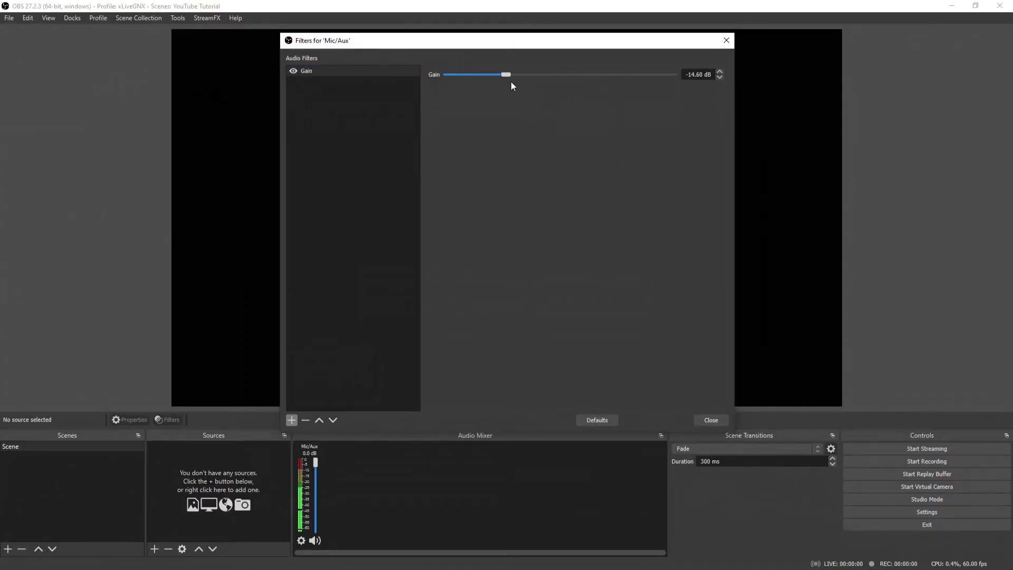
{"action": "left_click_drag", "start_coordinate": [511, 82], "coordinate": [569, 83]}
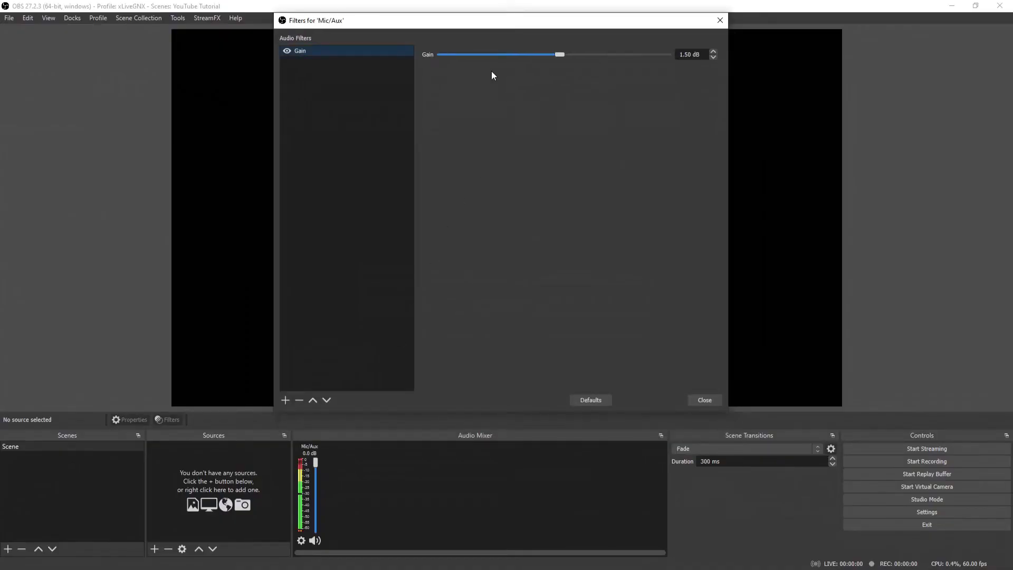
Add a VST 2.x Plug-in filter to the microphone and choose Marvel GEQ as its plug-in.
{"action": "left_click", "coordinate": [285, 400]}
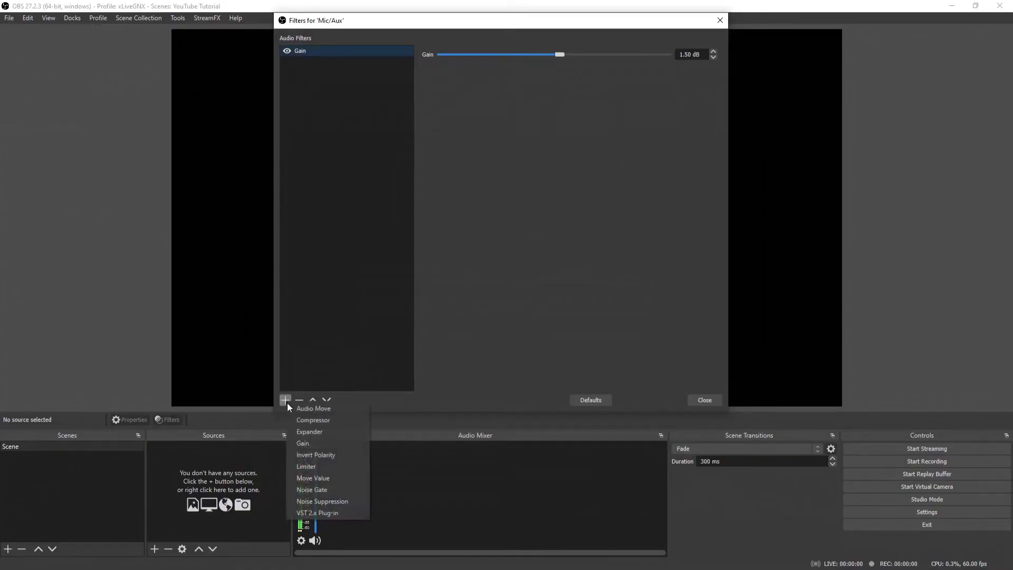
{"action": "left_click", "coordinate": [325, 515]}
{"action": "left_click", "coordinate": [484, 232]}
{"action": "left_click", "coordinate": [658, 51]}
{"action": "scroll", "coordinate": [635, 184], "scroll_direction": "down", "scroll_amount": 8}
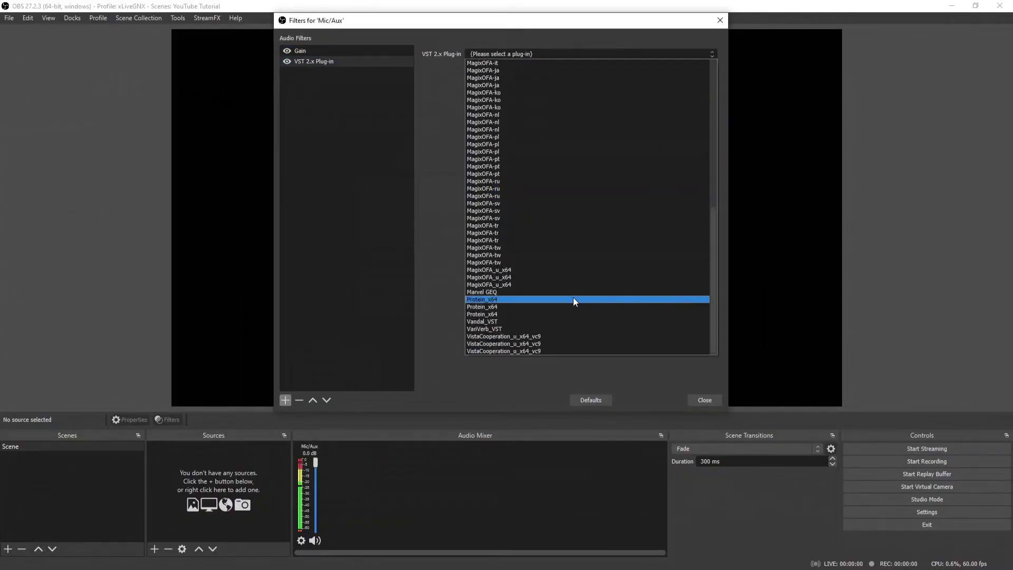
{"action": "left_click", "coordinate": [517, 292]}
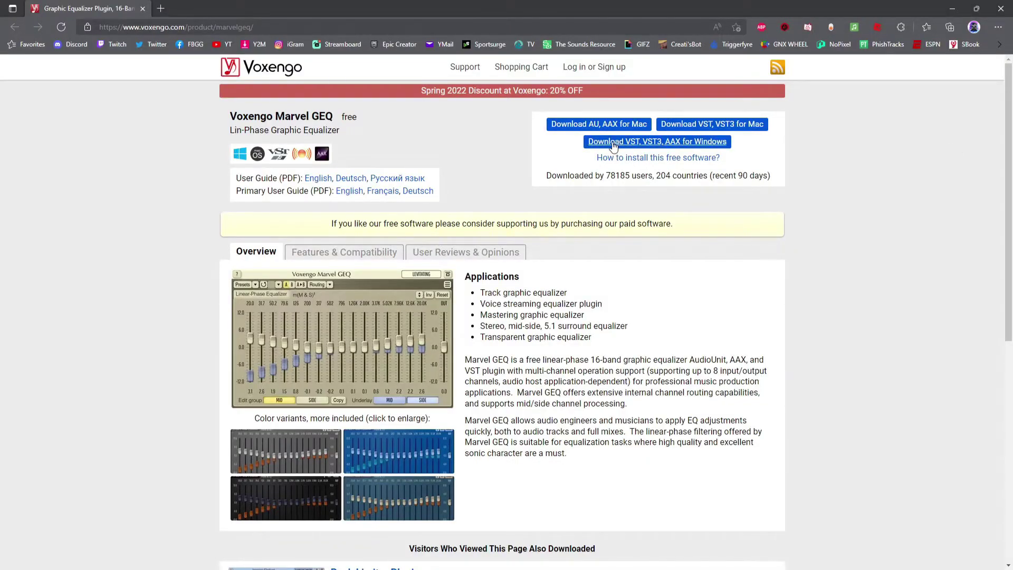
Download the Windows version of Marvel GEQ from the Voxengo page in the browser, run its installer and accept the license agreement.
{"action": "left_click", "coordinate": [679, 144]}
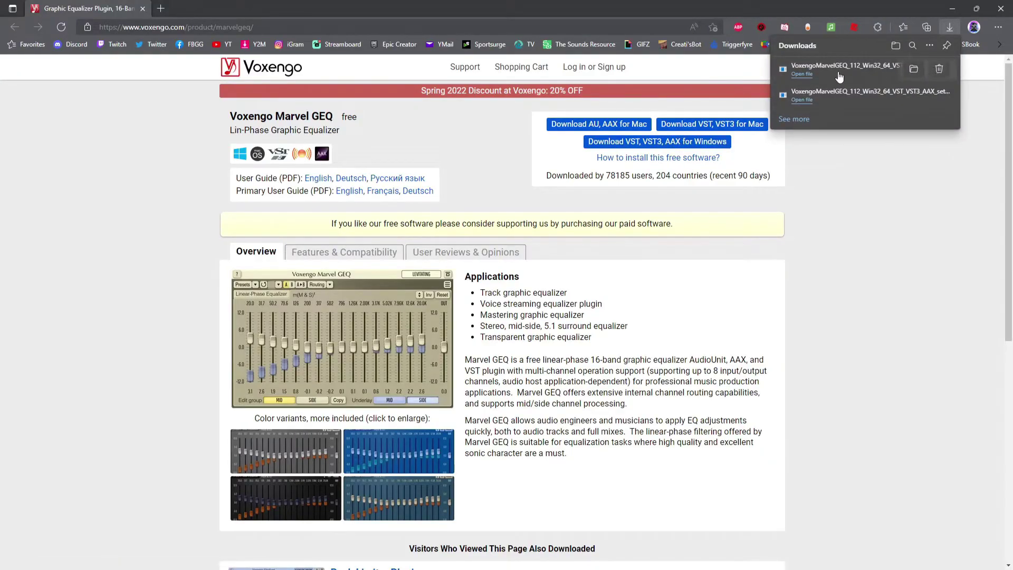
{"action": "left_click", "coordinate": [798, 74]}
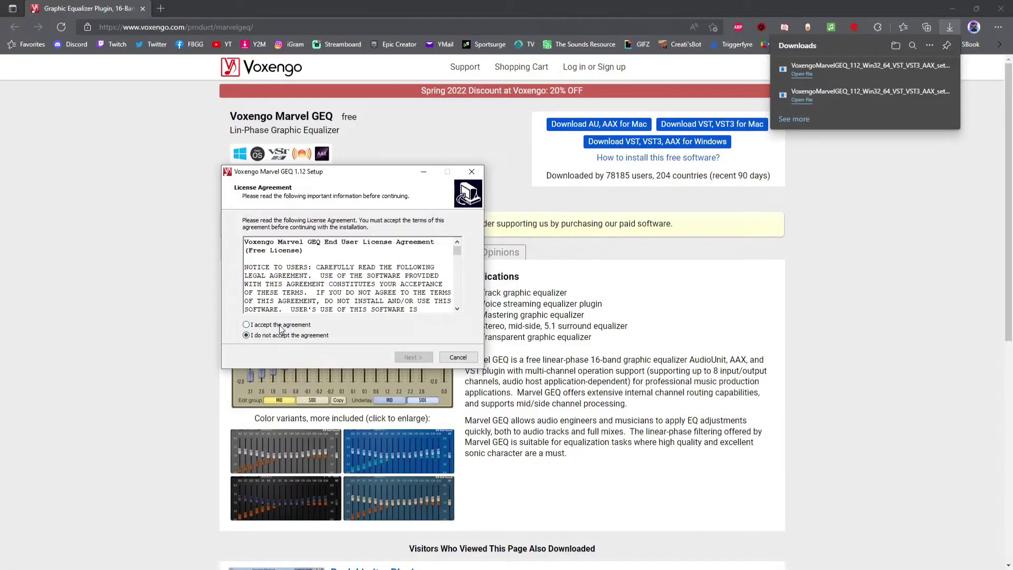
{"action": "left_click", "coordinate": [282, 325]}
{"action": "left_click", "coordinate": [407, 359]}
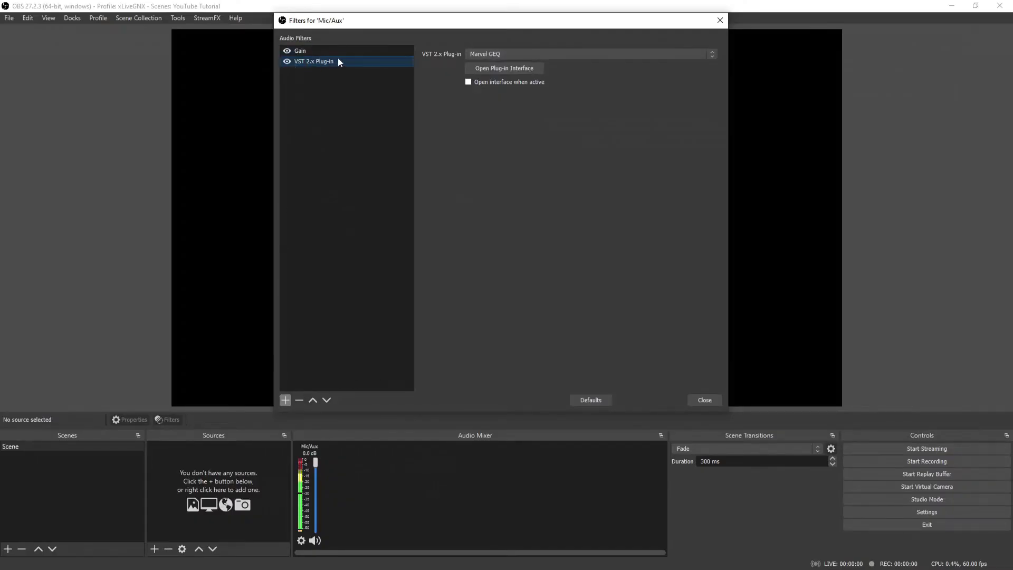
Back in OBS, select Marvel GEQ for the VST 2.x Plug-in filter and open its plug-in interface.
{"action": "left_click", "coordinate": [587, 55]}
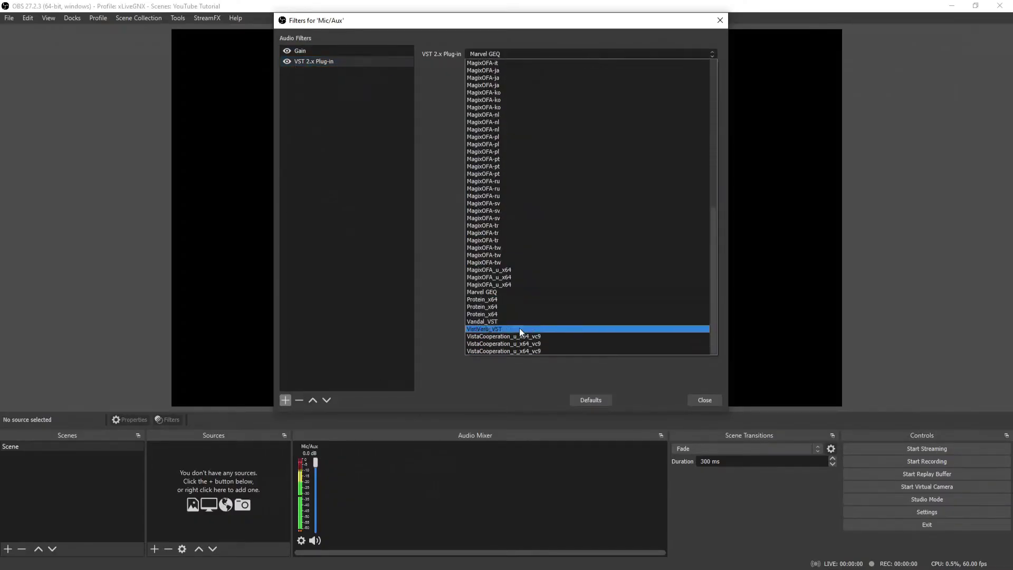
{"action": "left_click", "coordinate": [502, 292]}
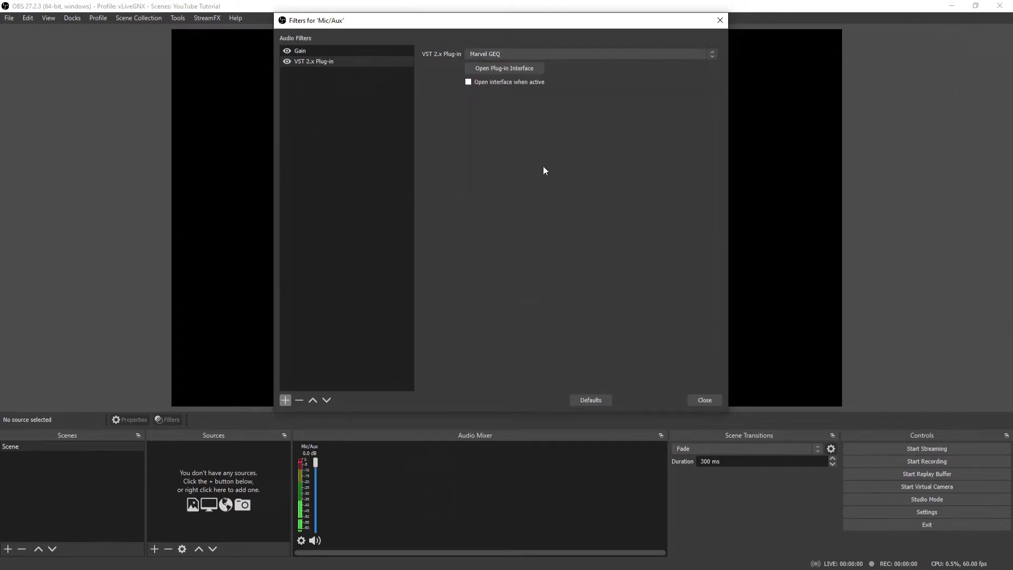
{"action": "left_click", "coordinate": [508, 71]}
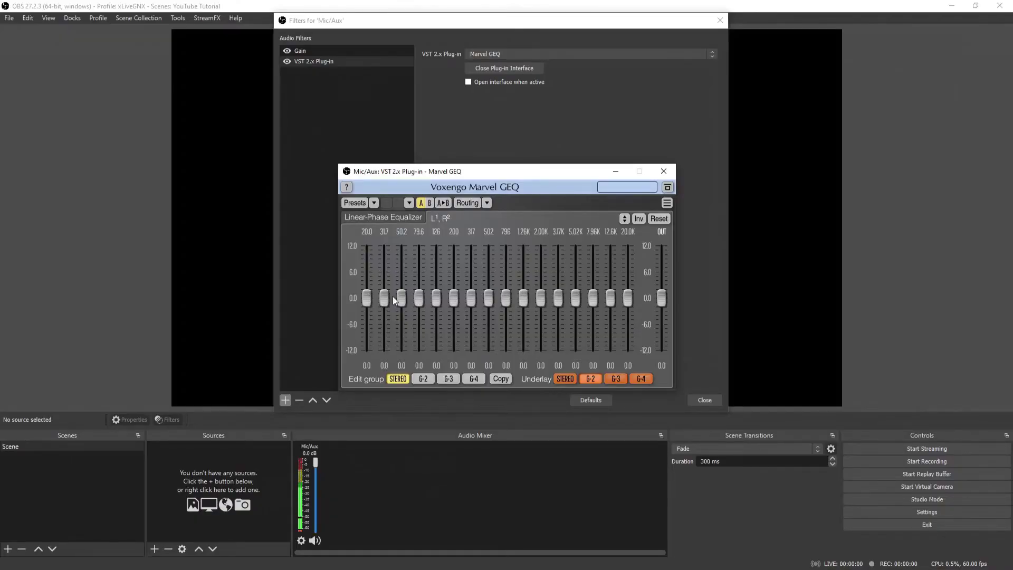
Shape a V-shaped EQ curve, tapering lows from 8.4 at 20.0 to 0.8 at 317 and highs from 6.6 at 20.0K to 0.8 at 1.26K.
{"action": "mouse_move", "coordinate": [365, 296]}
{"action": "left_mouse_down"}
{"action": "mouse_move", "coordinate": [366, 266]}
{"action": "mouse_move", "coordinate": [437, 294]}
{"action": "mouse_move", "coordinate": [471, 294]}
{"action": "left_mouse_up"}
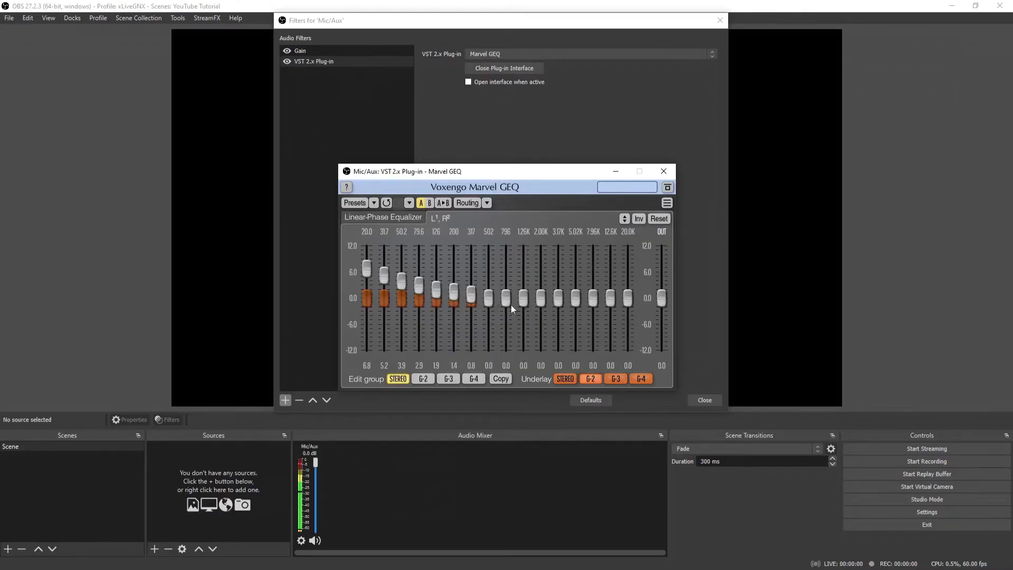
{"action": "mouse_move", "coordinate": [628, 299]}
{"action": "left_mouse_down"}
{"action": "mouse_move", "coordinate": [628, 269]}
{"action": "mouse_move", "coordinate": [610, 293]}
{"action": "mouse_move", "coordinate": [610, 274]}
{"action": "mouse_move", "coordinate": [577, 290]}
{"action": "mouse_move", "coordinate": [523, 294]}
{"action": "left_mouse_up"}
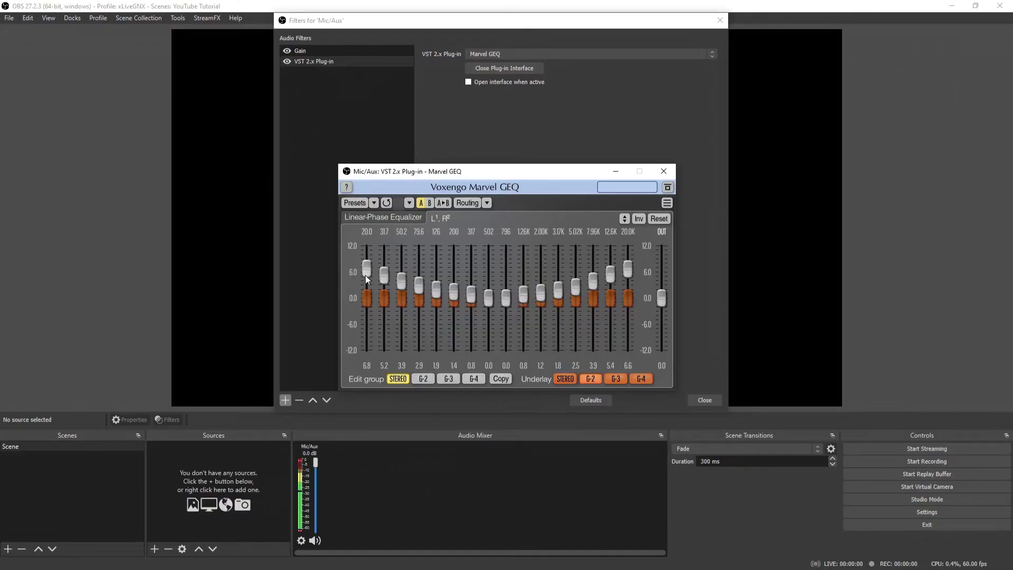
{"action": "left_click_drag", "start_coordinate": [365, 274], "coordinate": [385, 283]}
{"action": "left_click_drag", "start_coordinate": [365, 279], "coordinate": [401, 275]}
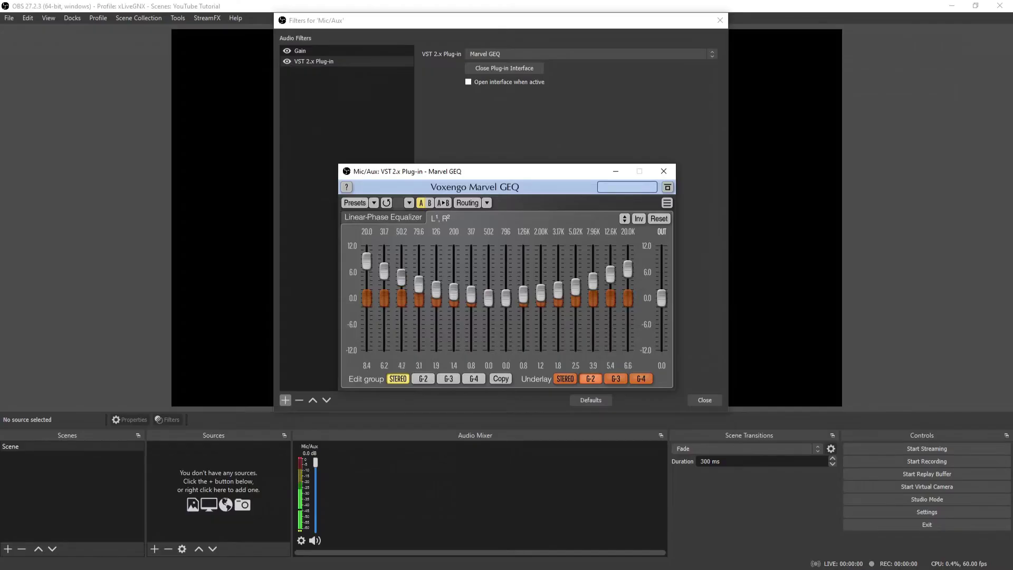
{"action": "left_click_drag", "start_coordinate": [398, 279], "coordinate": [399, 281]}
{"action": "left_click", "coordinate": [665, 171]}
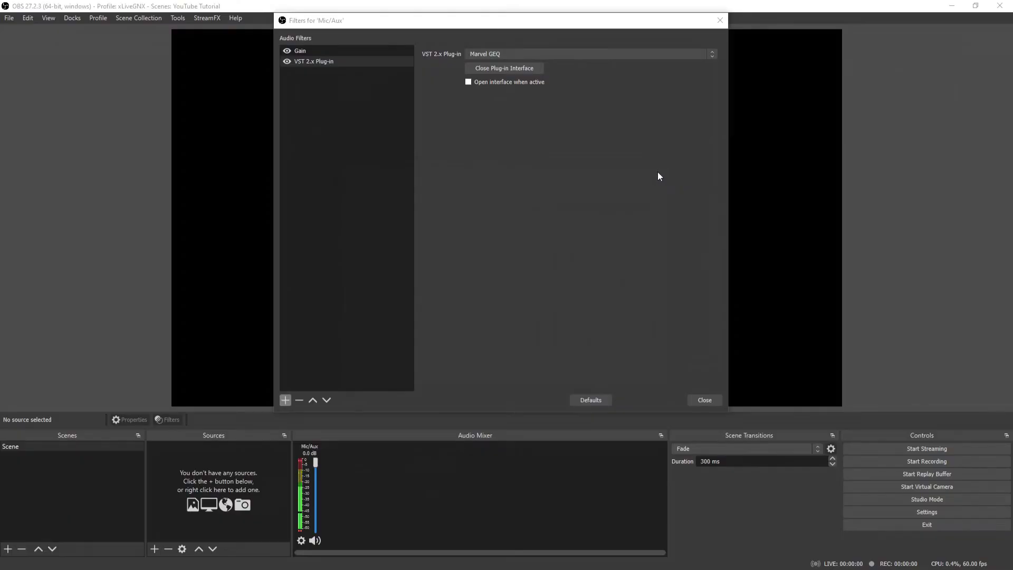
Add a Compressor filter with a ratio of 4.00:1, an attack of 2 ms and a release of 100 ms.
{"action": "left_click", "coordinate": [285, 400]}
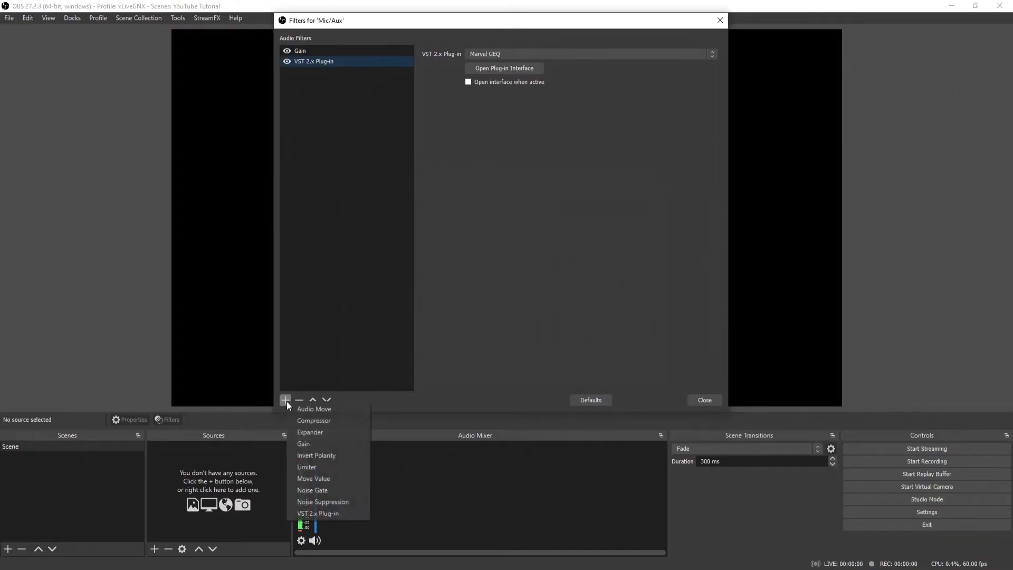
{"action": "left_click", "coordinate": [322, 421]}
{"action": "left_click", "coordinate": [480, 234]}
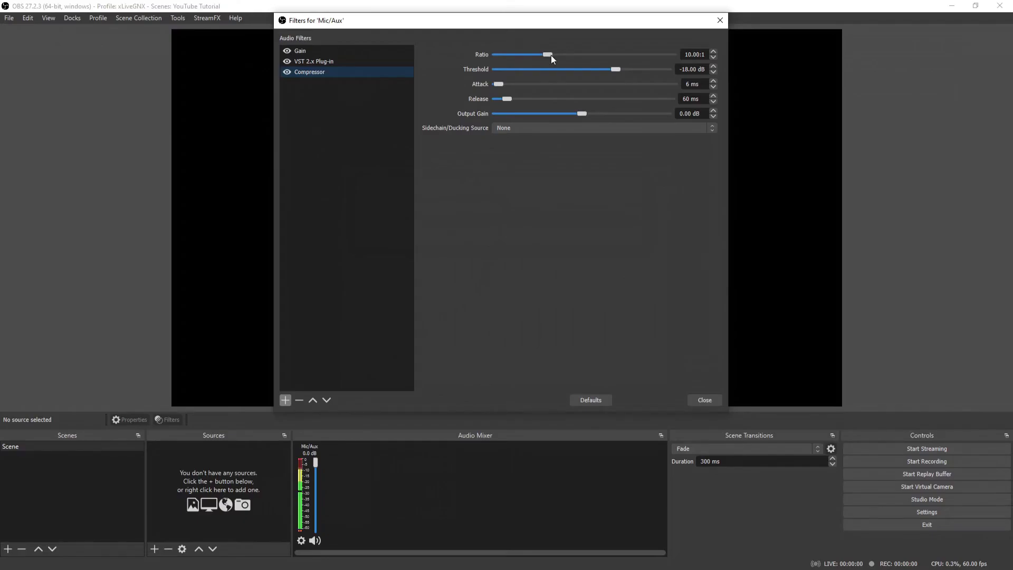
{"action": "left_click_drag", "start_coordinate": [550, 55], "coordinate": [541, 55]}
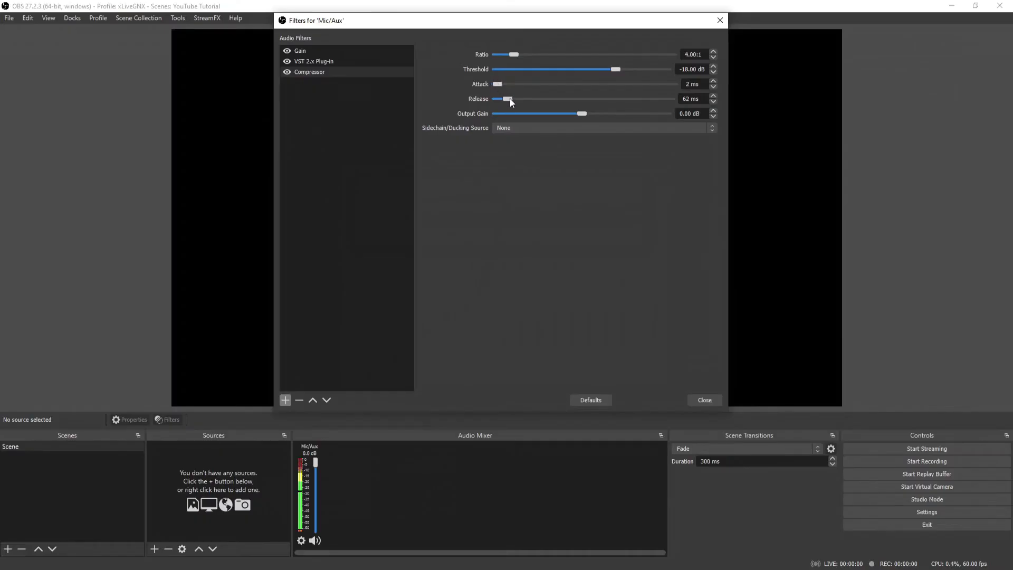
{"action": "left_click_drag", "start_coordinate": [518, 100], "coordinate": [518, 102]}
Set the compressor's output gain to 4.50 dB and its threshold to -32.30 dB.
{"action": "left_click_drag", "start_coordinate": [584, 114], "coordinate": [572, 117]}
{"action": "left_click_drag", "start_coordinate": [570, 119], "coordinate": [576, 119]}
{"action": "left_click_drag", "start_coordinate": [583, 117], "coordinate": [595, 116]}
{"action": "left_click_drag", "start_coordinate": [621, 69], "coordinate": [663, 68]}
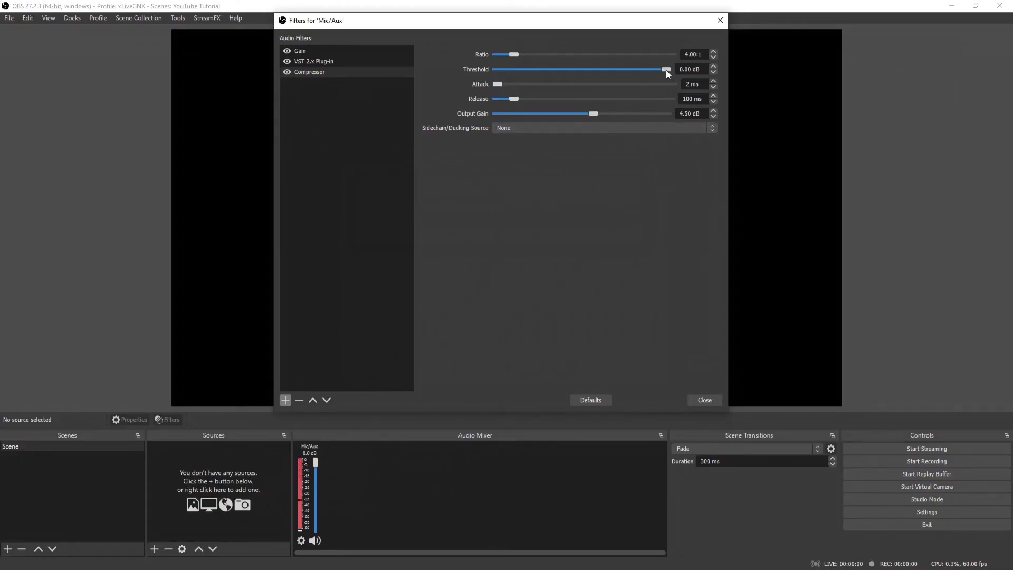
{"action": "left_click_drag", "start_coordinate": [666, 70], "coordinate": [601, 69]}
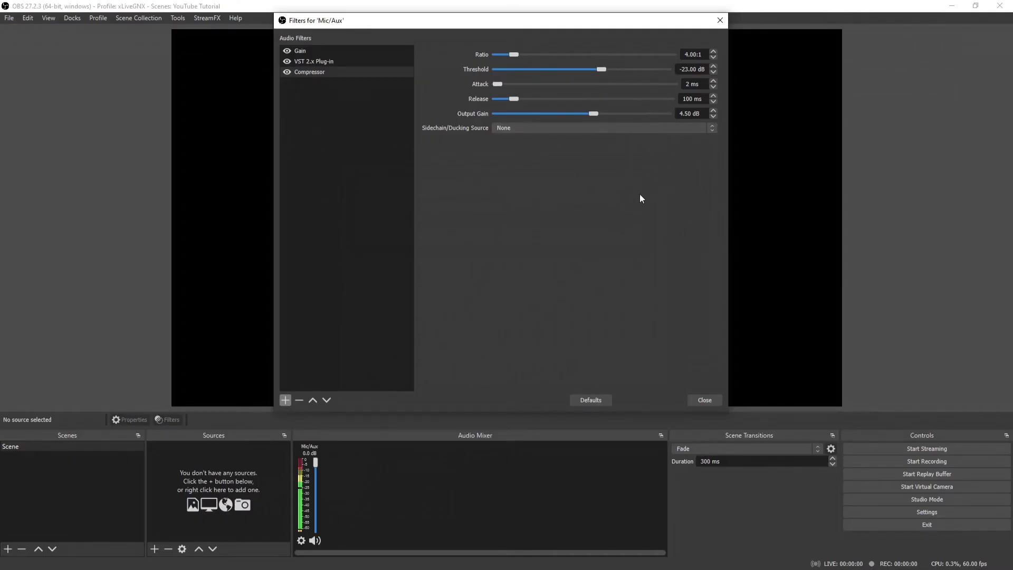
{"action": "left_click", "coordinate": [575, 70]}
Add an Expander filter with a ratio of 4.00:1, an attack of 2 ms and a release of 100 ms.
{"action": "left_click", "coordinate": [284, 400]}
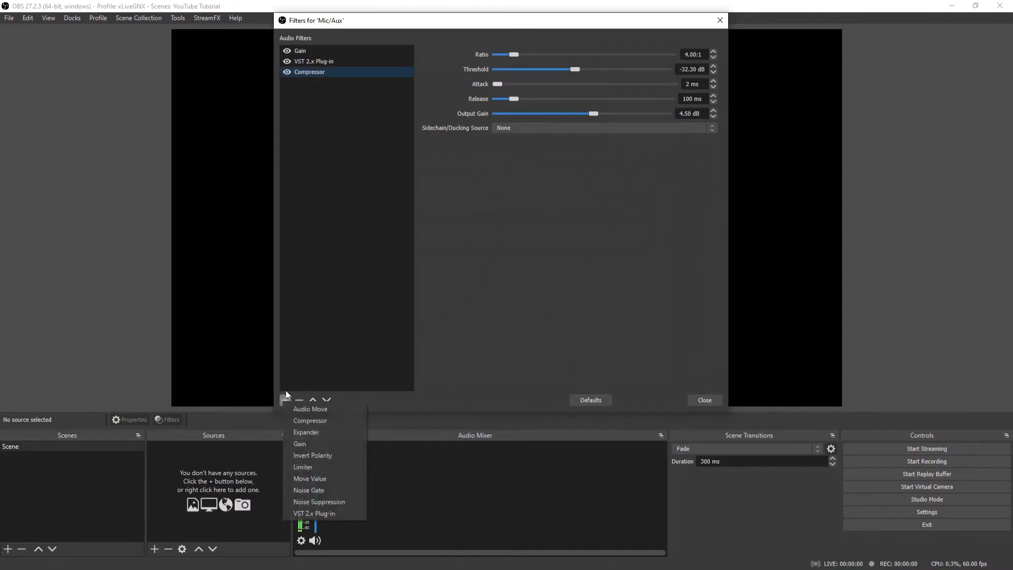
{"action": "left_click", "coordinate": [330, 431]}
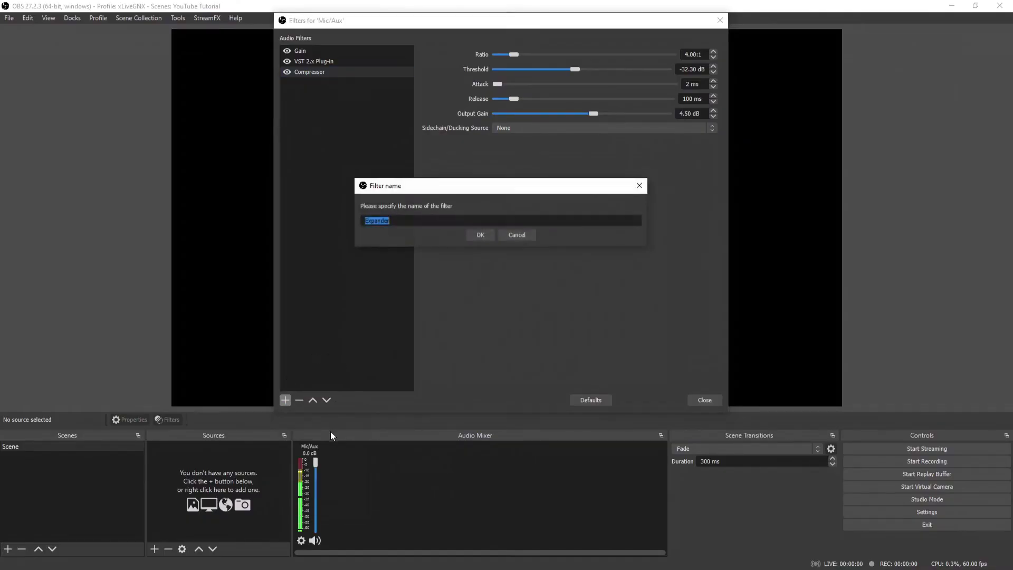
{"action": "left_click", "coordinate": [482, 234]}
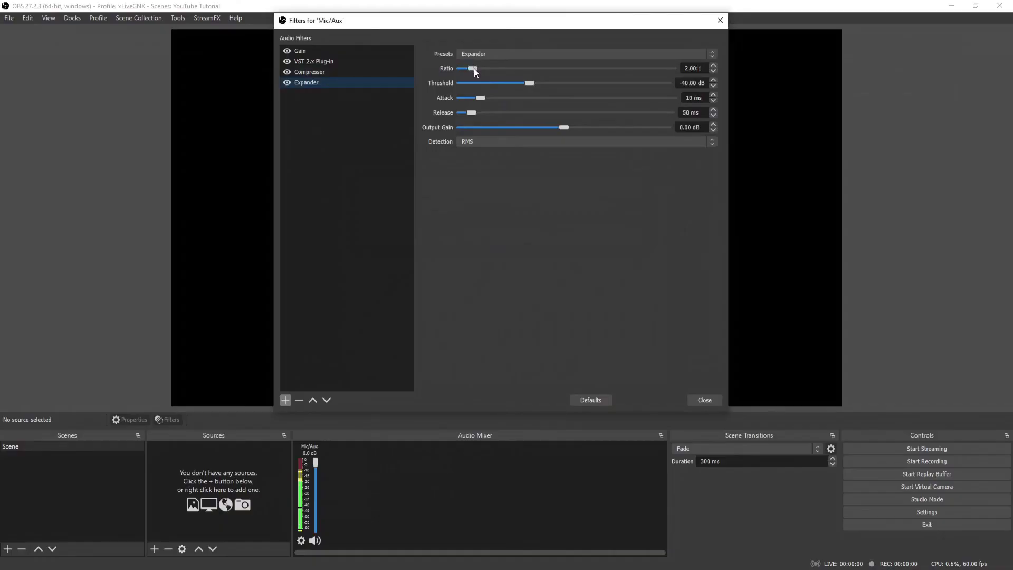
{"action": "left_click_drag", "start_coordinate": [482, 69], "coordinate": [489, 113]}
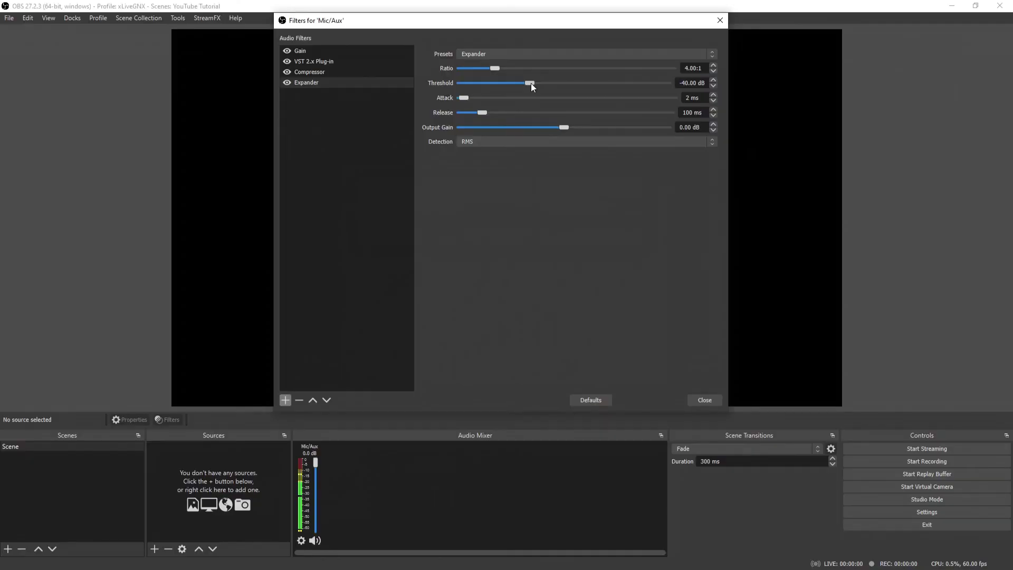
Raise the expander's threshold to -21.00 dB.
{"action": "left_click_drag", "start_coordinate": [531, 84], "coordinate": [581, 83]}
{"action": "left_click_drag", "start_coordinate": [590, 86], "coordinate": [595, 83]}
{"action": "left_click", "coordinate": [297, 85]}
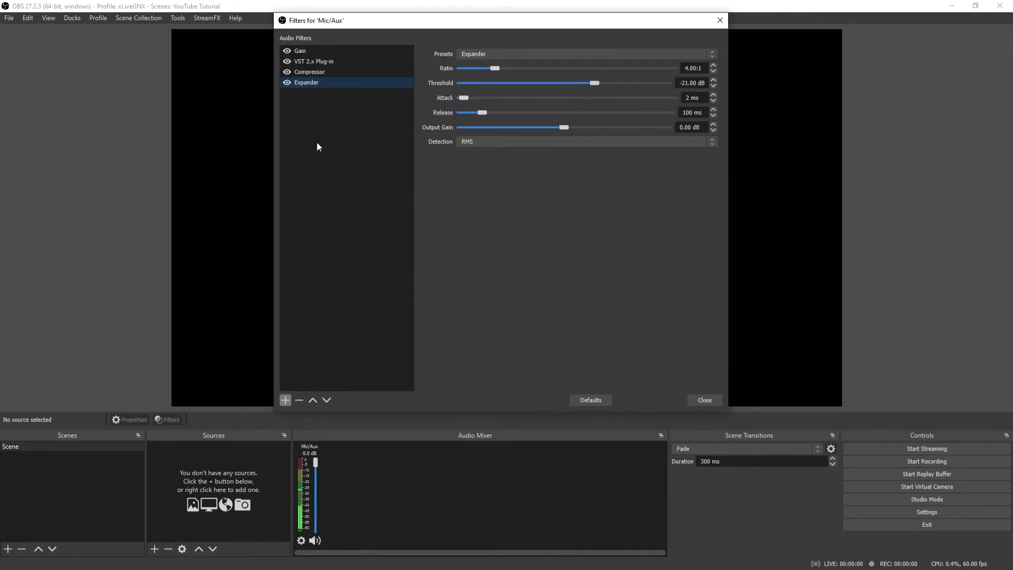
Return to the Compressor filter and raise its output gain to 10.30 dB.
{"action": "left_click", "coordinate": [317, 72]}
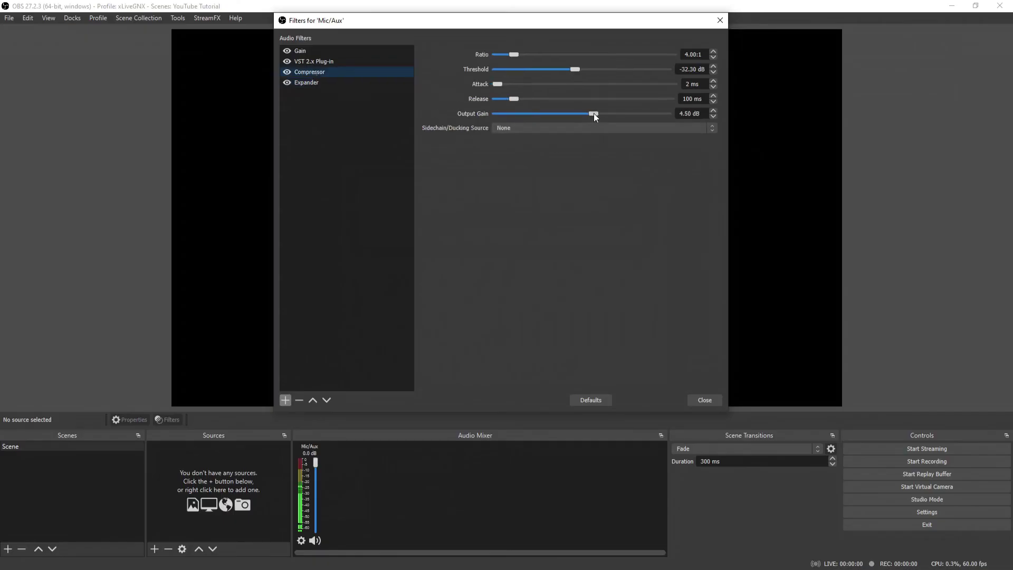
{"action": "left_click_drag", "start_coordinate": [594, 113], "coordinate": [610, 115]}
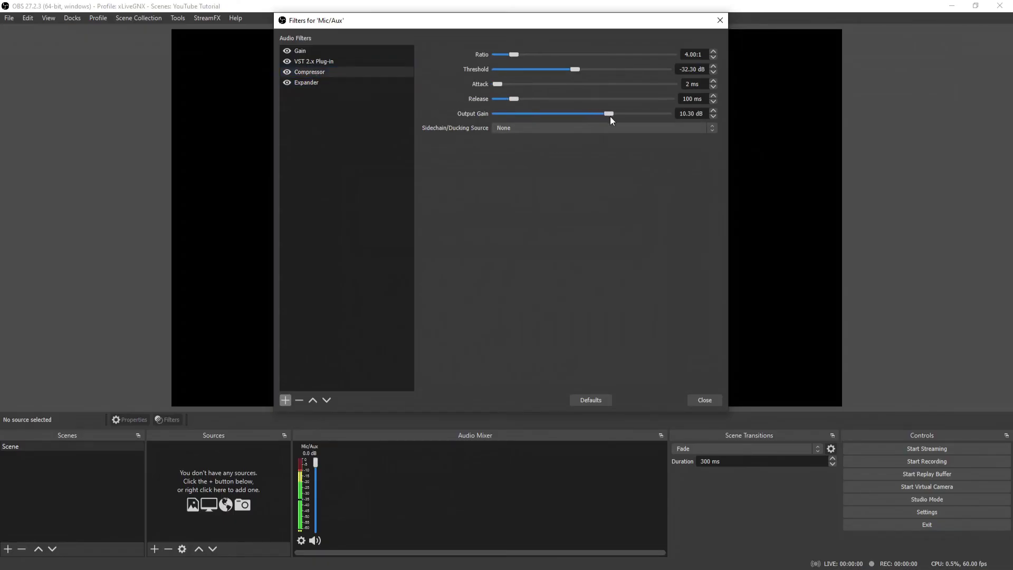
Add a Noise Suppression filter to the microphone's filter chain, keeping the default filter name.
{"action": "left_click", "coordinate": [306, 83]}
{"action": "left_click", "coordinate": [285, 400]}
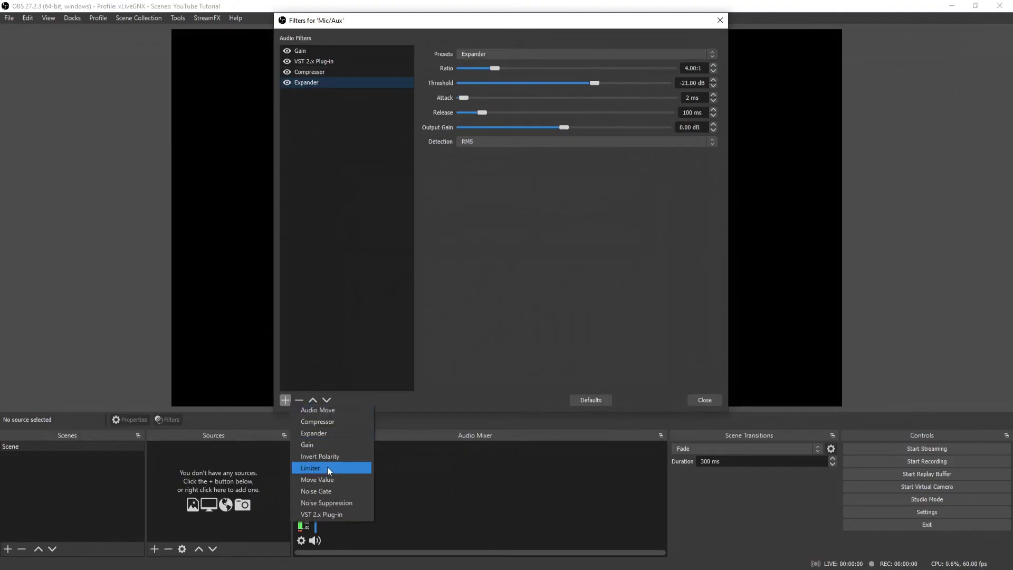
{"action": "left_click", "coordinate": [328, 501]}
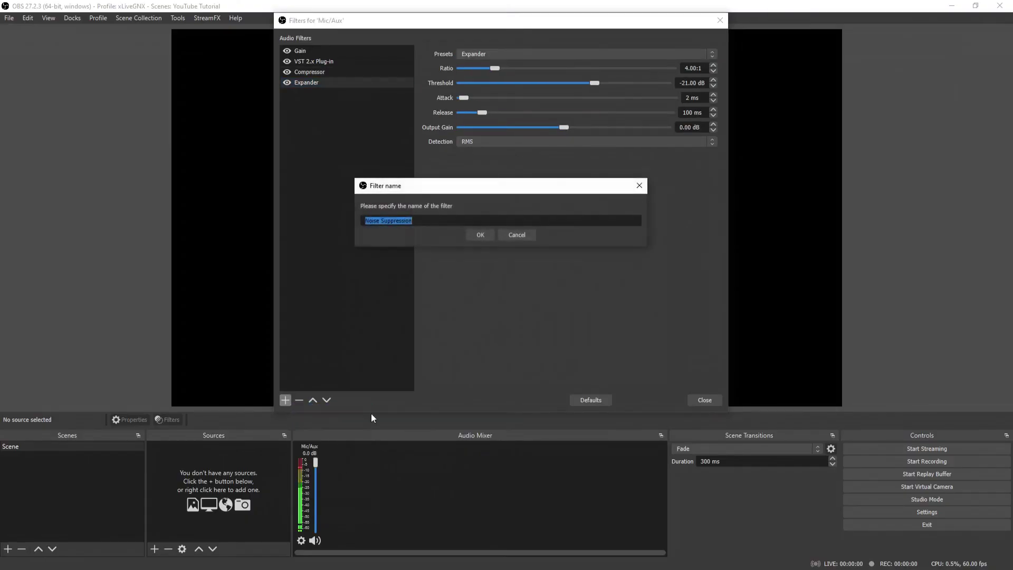
{"action": "left_click", "coordinate": [486, 235]}
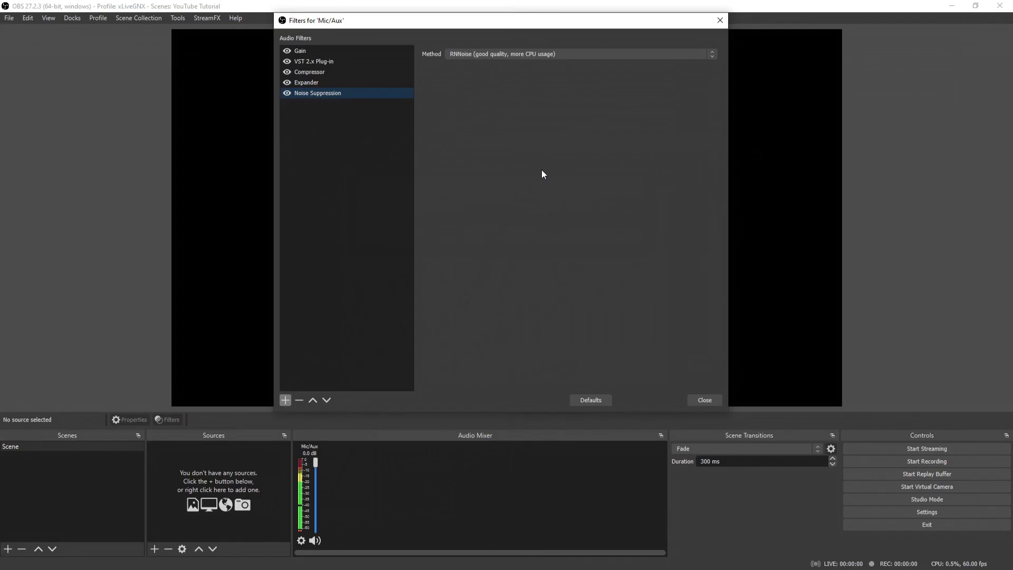
Try the Speex (low CPU usage, low quality) noise suppression method and switch back to RNNoise (good quality, more CPU usage).
{"action": "left_click", "coordinate": [616, 53]}
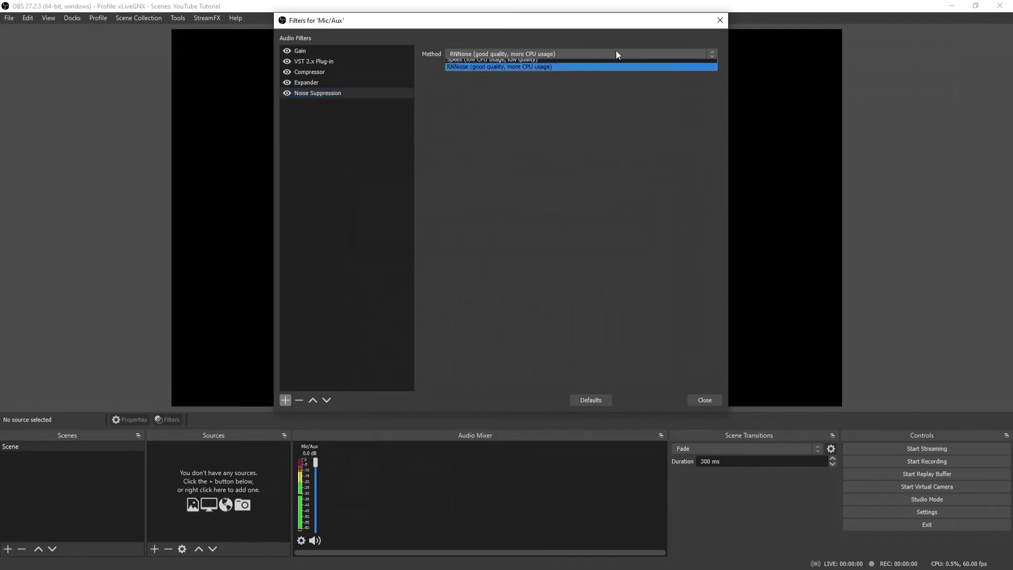
{"action": "left_click", "coordinate": [527, 64]}
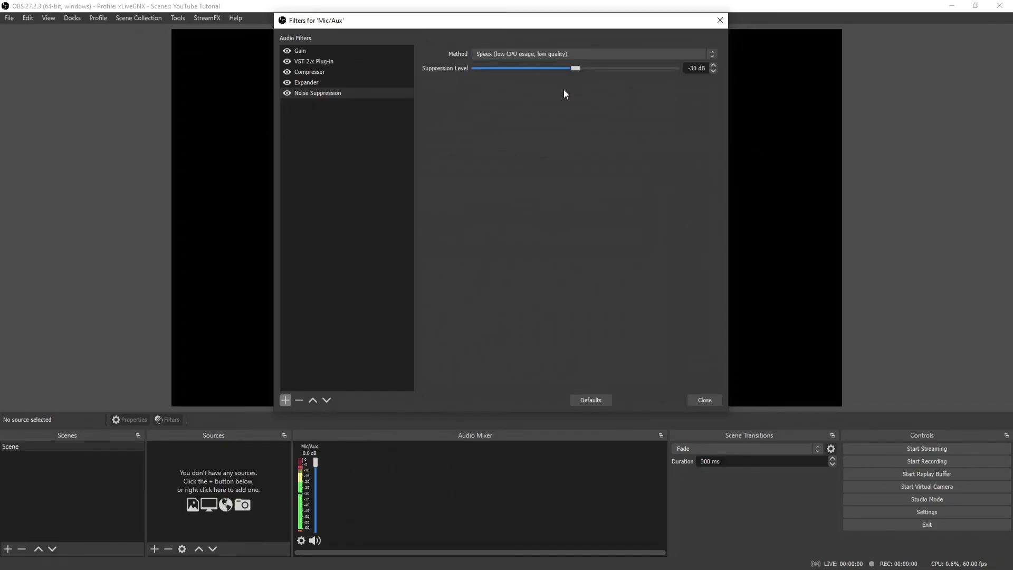
{"action": "left_click", "coordinate": [508, 54]}
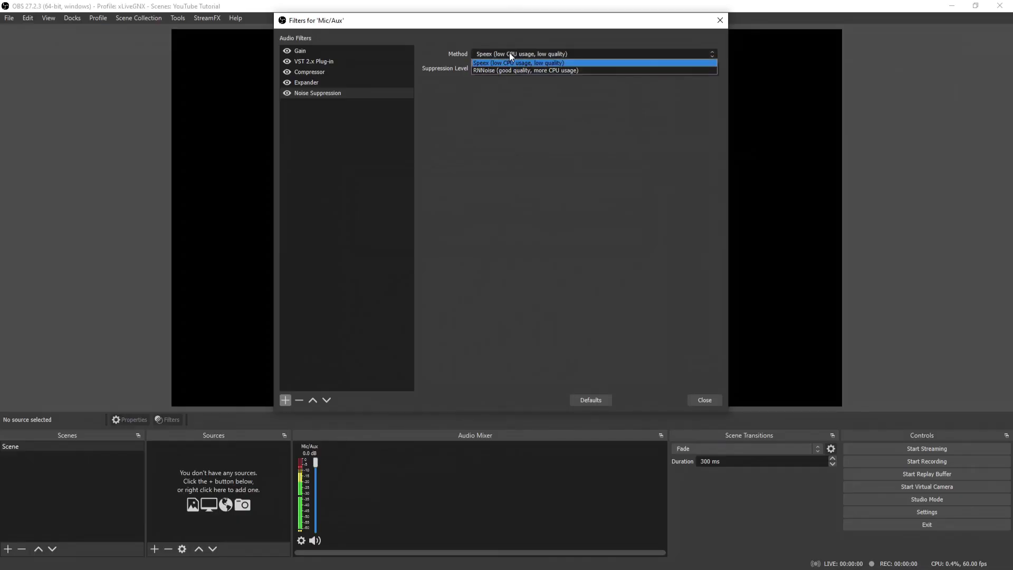
{"action": "left_click", "coordinate": [538, 68]}
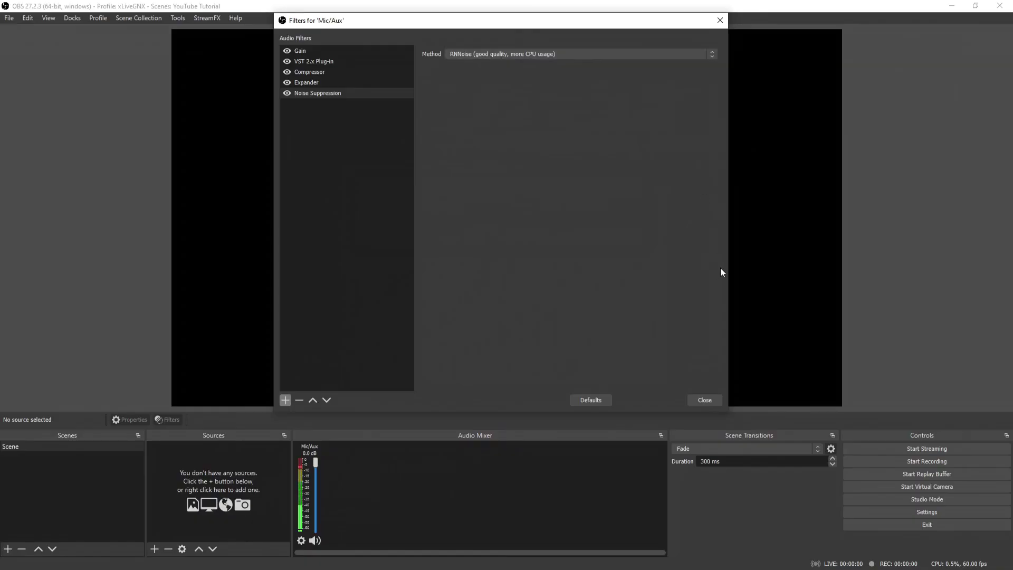
Review the settings of each microphone filter in order: Gain, VST 2.x Plug-in, Compressor, Expander and Noise Suppression.
{"action": "left_click", "coordinate": [325, 52]}
{"action": "left_click", "coordinate": [334, 61]}
{"action": "left_click", "coordinate": [338, 72]}
{"action": "left_click", "coordinate": [344, 82]}
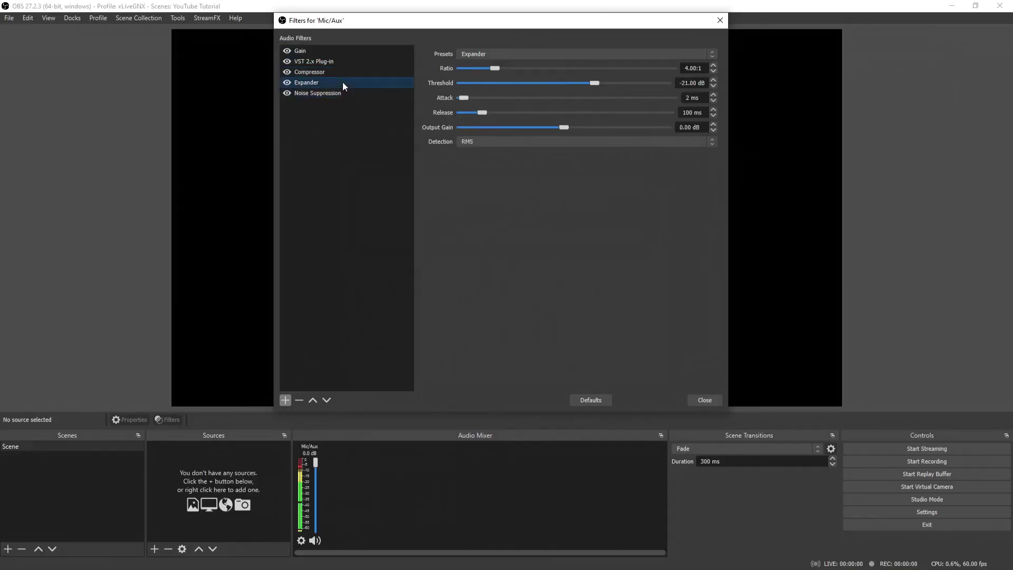
{"action": "left_click", "coordinate": [344, 95]}
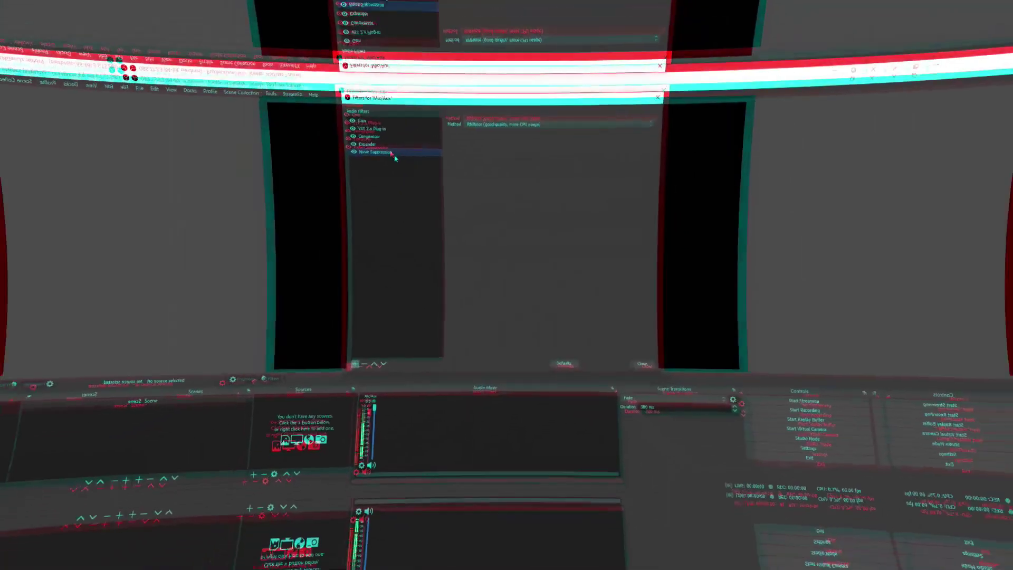